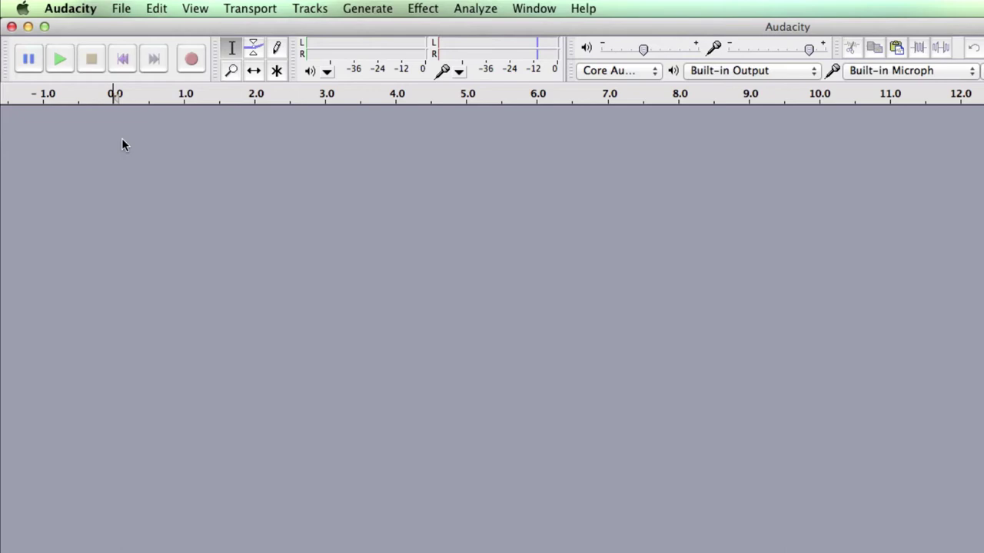
Record about 45 seconds of stereo speech from the built-in microphone and return to the start of the track
left_click(190, 64)
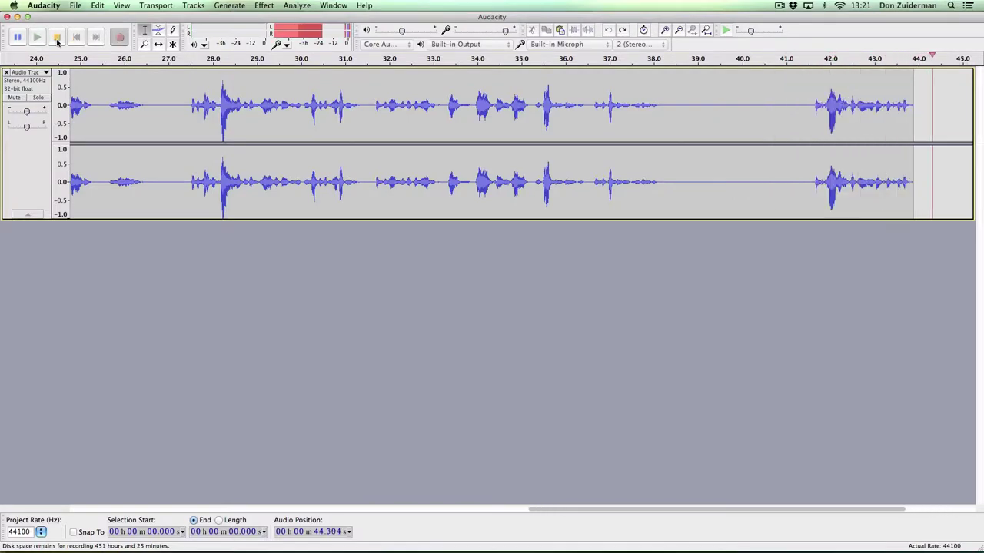
left_click(58, 38)
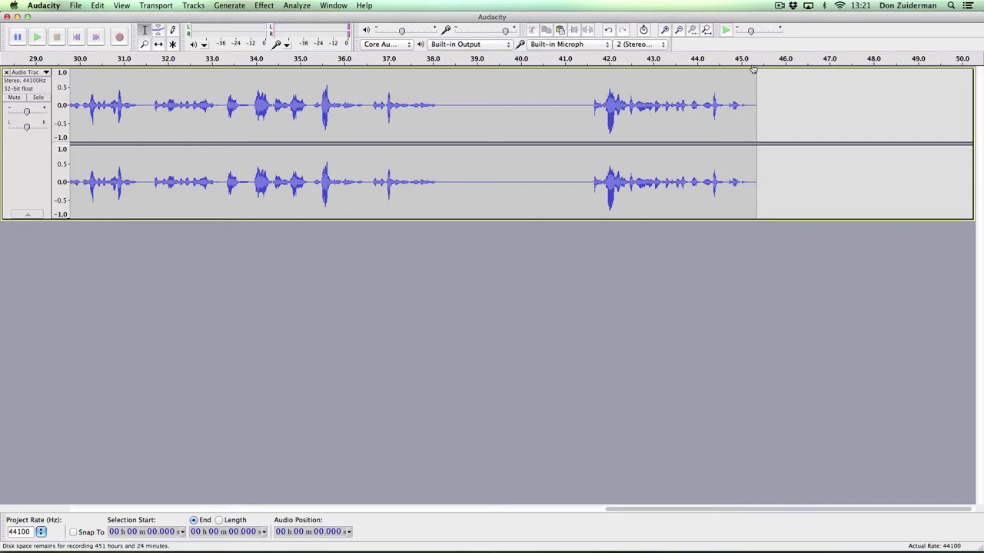
left_click(78, 37)
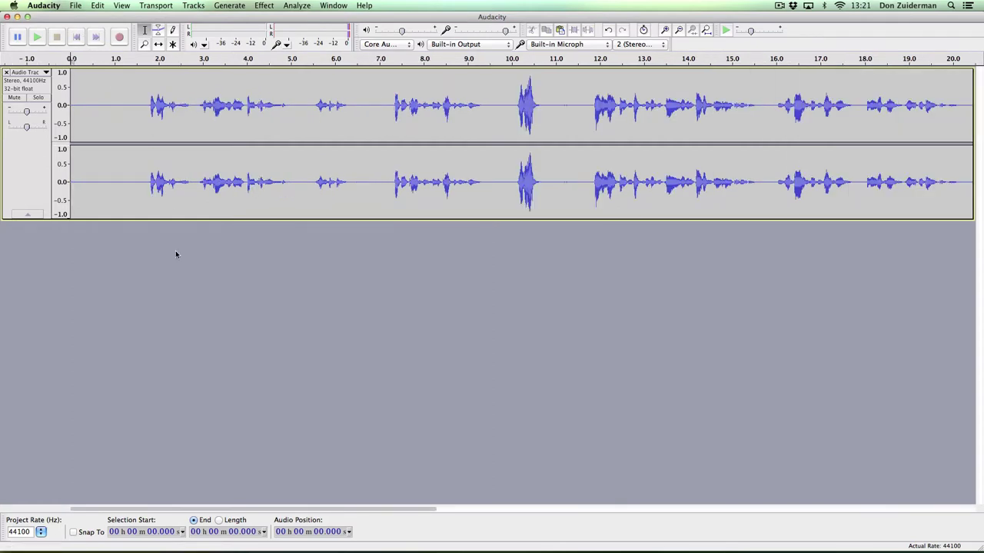
Play back the opening seconds of the recorded voice track from the beginning
left_click_drag(182, 511, 141, 504)
left_click(77, 39)
left_click(38, 37)
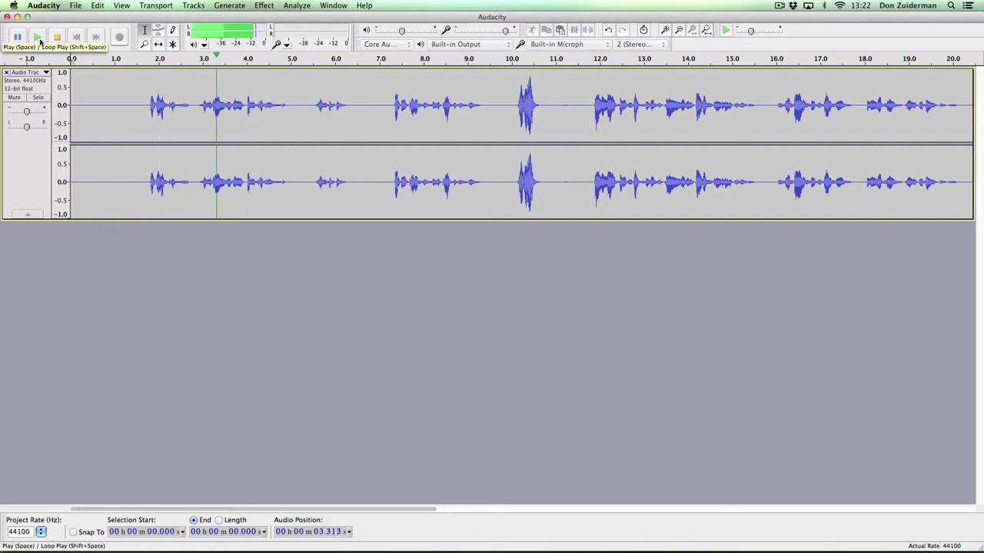
left_click(60, 39)
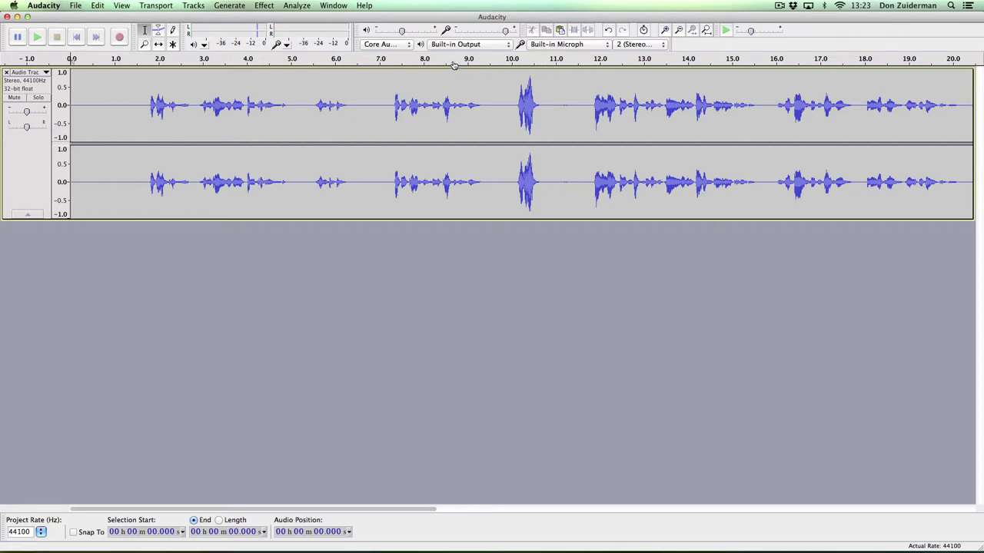
Cut the loud burst between about 9.7 and 11.4 seconds from the voice track and play across the cut
left_click(375, 59)
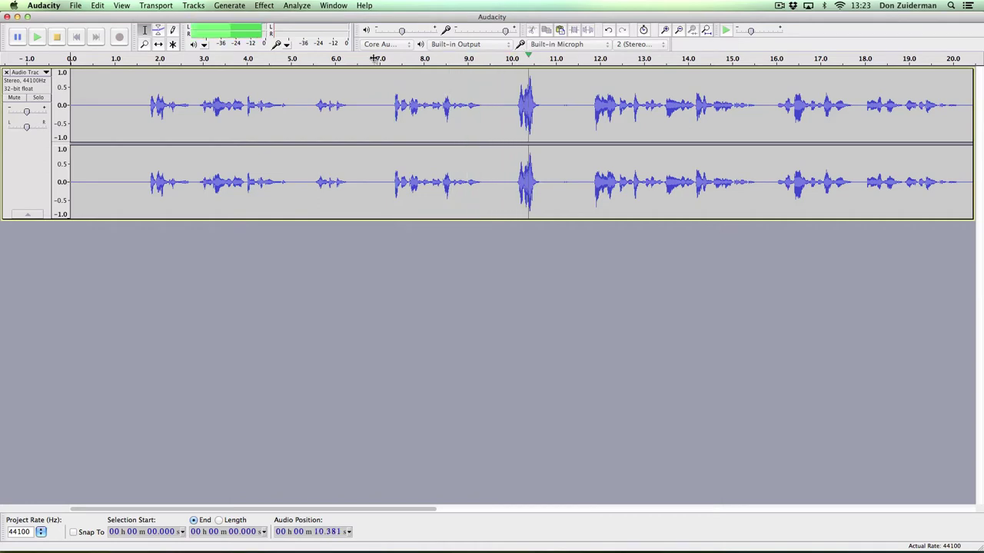
key("space")
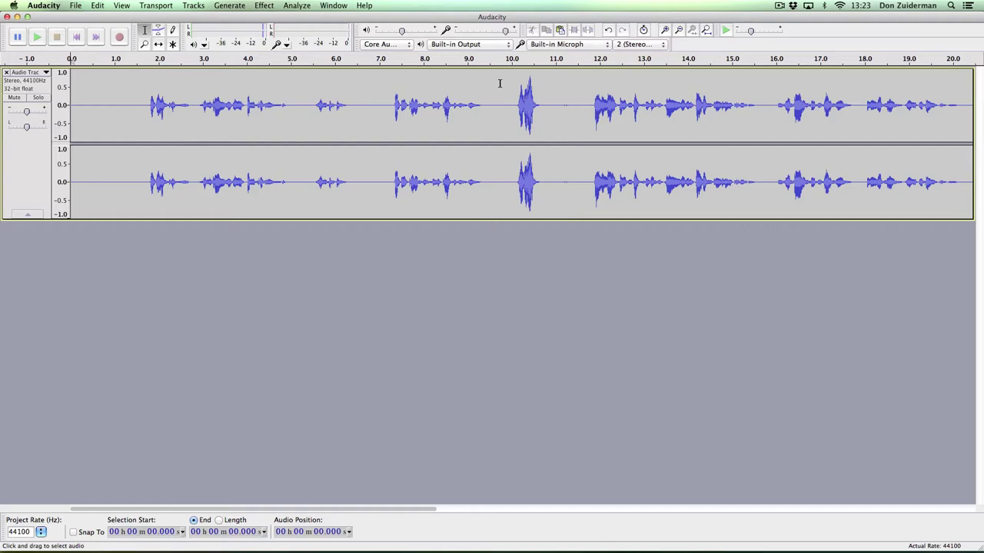
left_click_drag(497, 83, 568, 83)
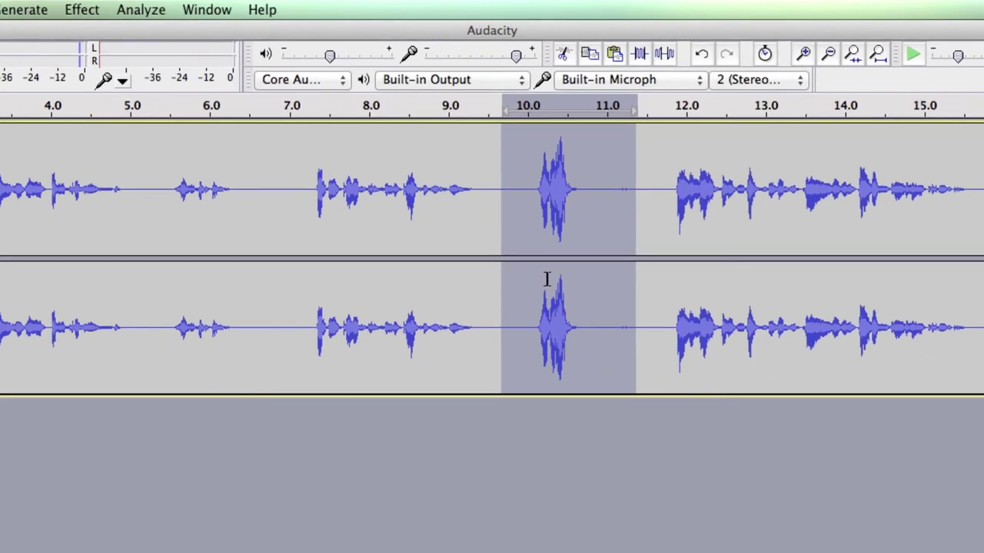
left_click(566, 55)
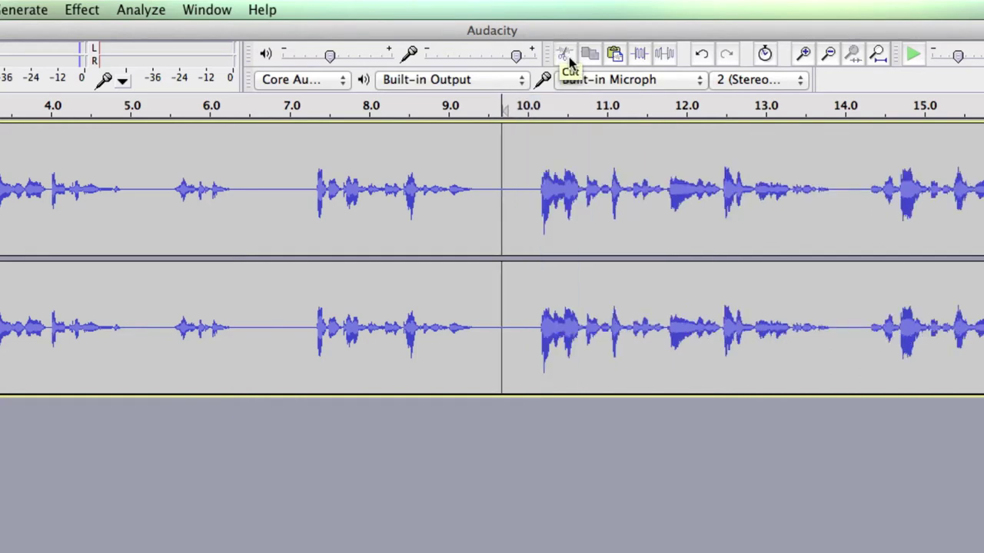
left_click(270, 106)
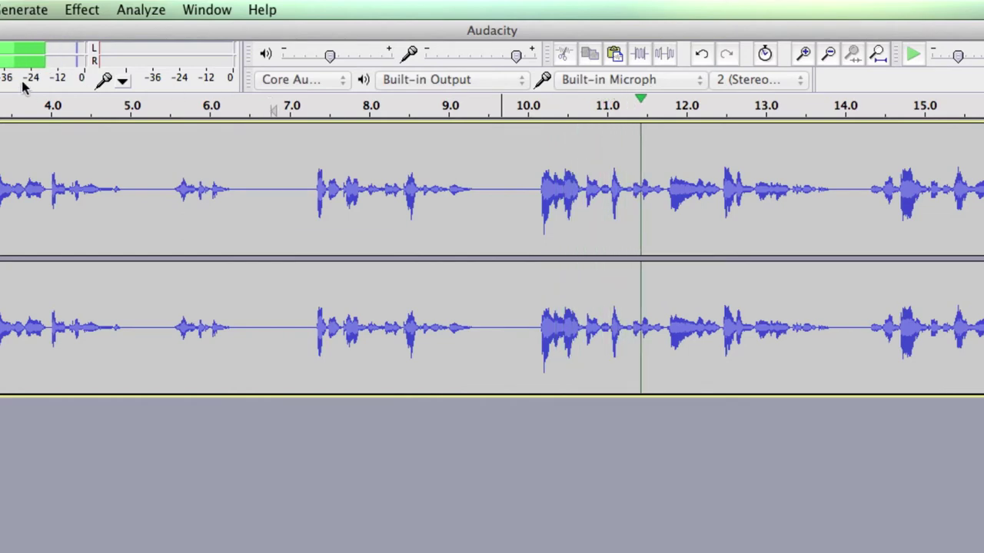
key("space")
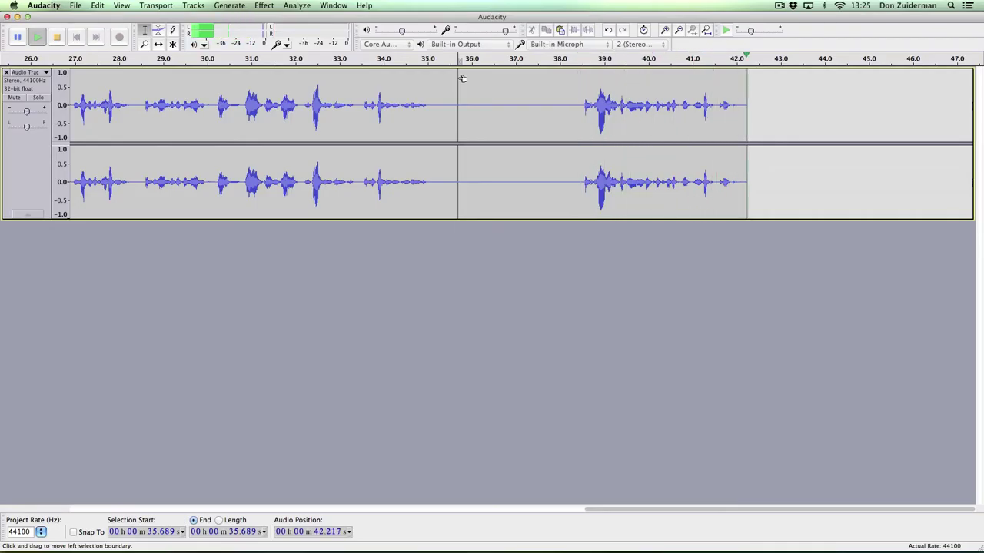
Cut the end of the voice track from about 35.492 to 42.249 seconds
left_click_drag(451, 80, 747, 91)
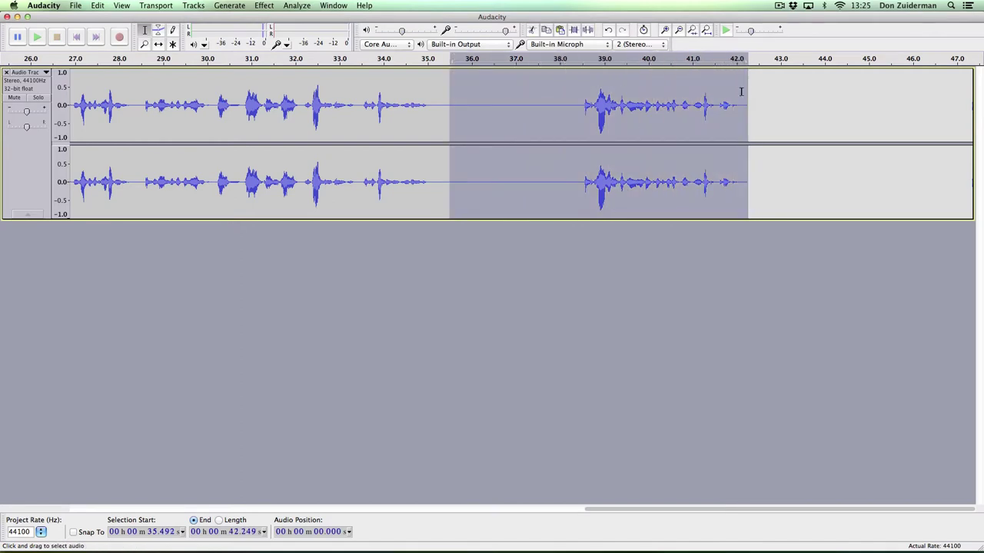
left_click(531, 32)
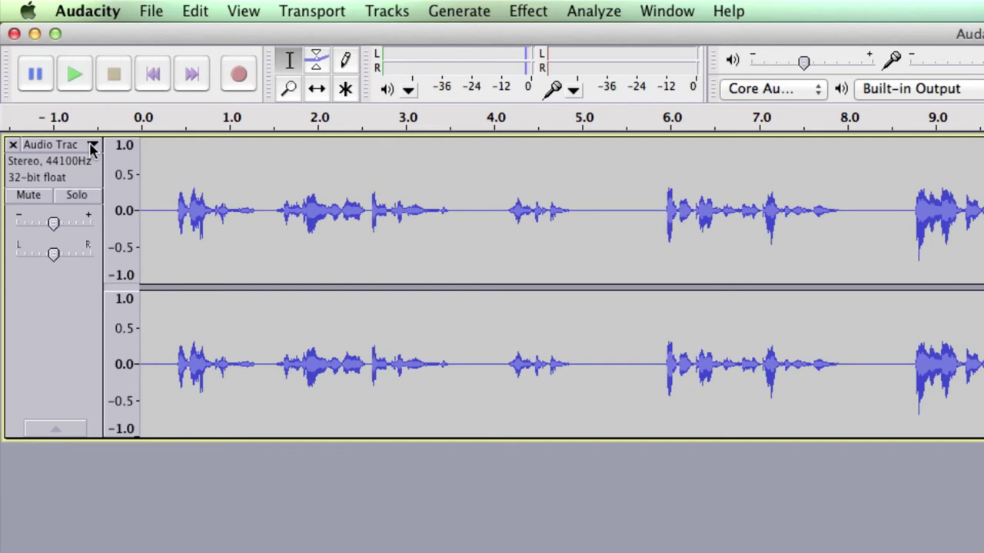
Try splitting the stereo voice track into separate left and right channel tracks, and undo the split
left_click(91, 146)
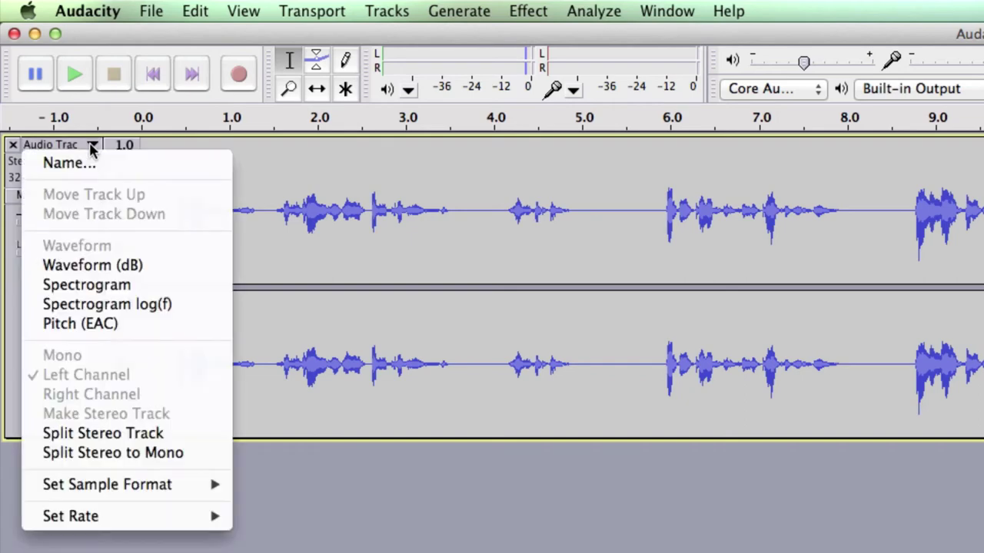
left_click(106, 435)
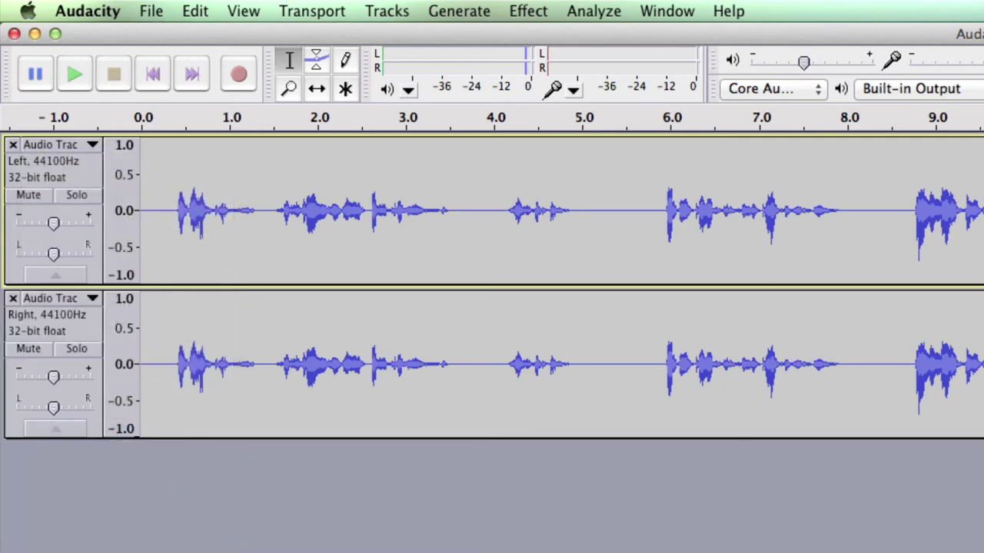
key("super+z")
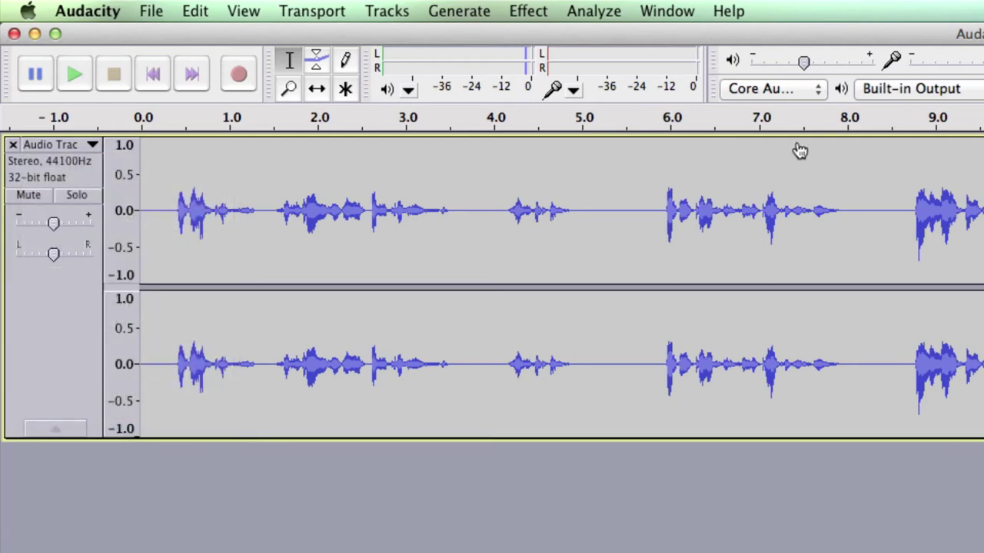
Try splitting the stereo voice track into mono tracks and deleting the second one, and undo both changes
left_click(92, 145)
left_click(84, 453)
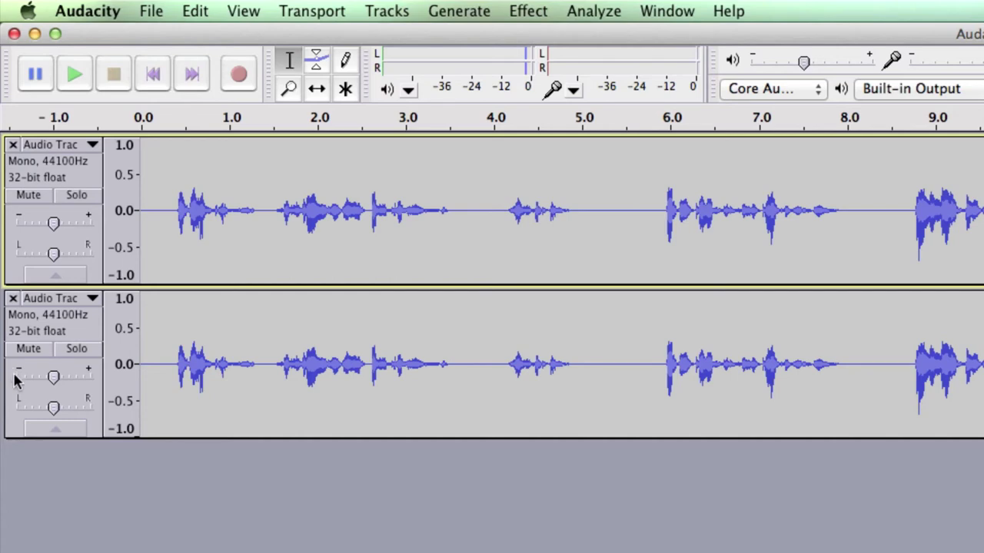
left_click(12, 299)
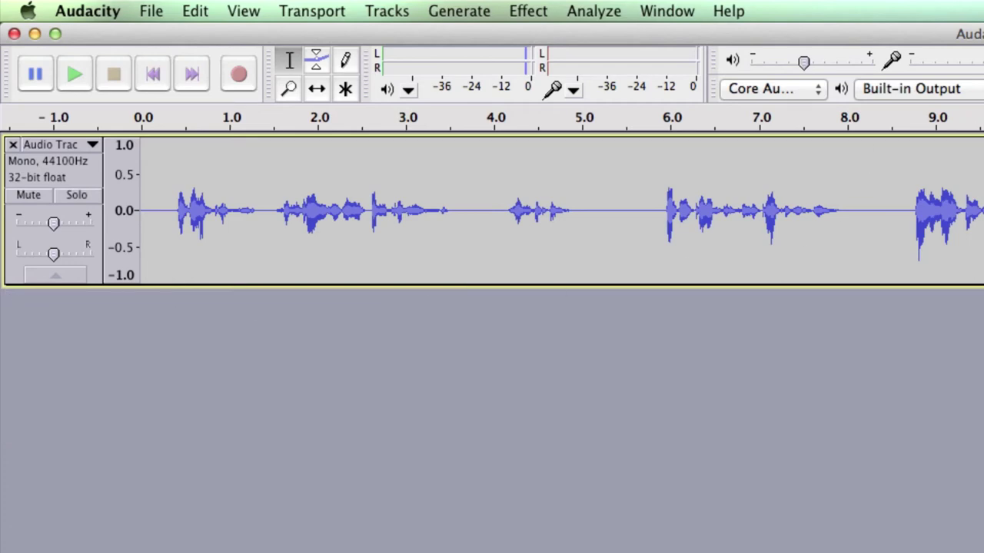
key("super+z")
key("super+z")
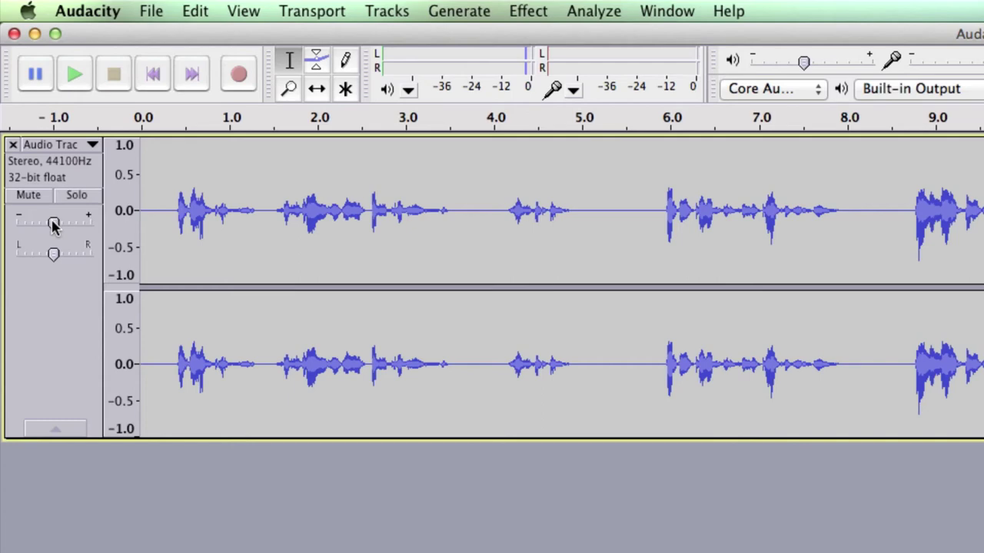
Raise the voice track's gain and play it from about 1.5 seconds to check the volume, keeping the pan centred
mouse_move(53, 223)
left_mouse_down()
mouse_move(86, 223)
mouse_move(71, 222)
left_mouse_up()
left_click(272, 160)
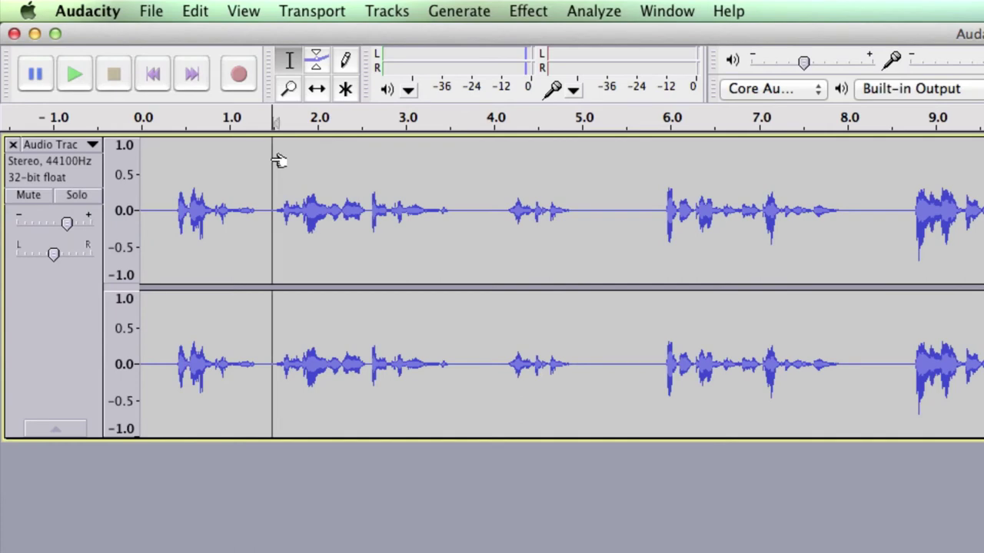
key("space")
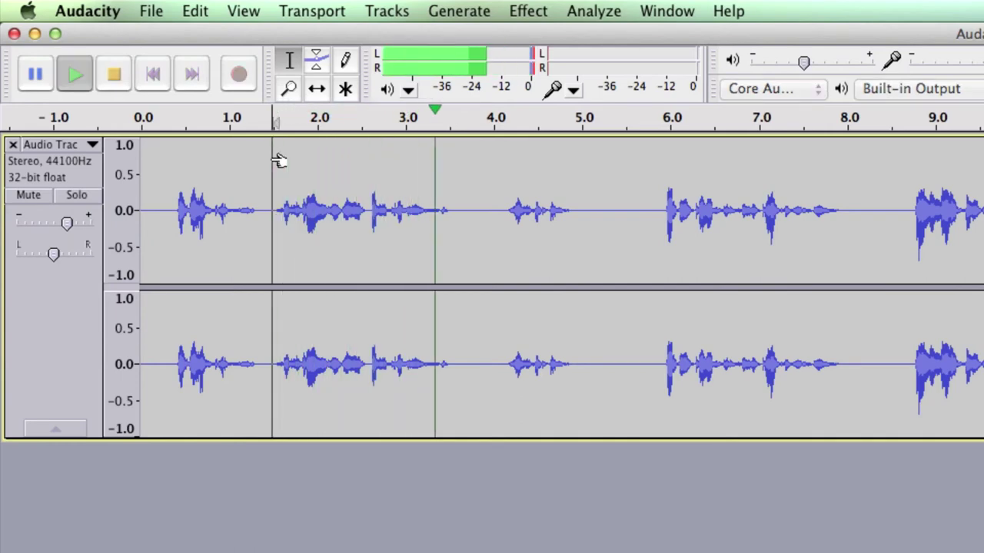
key("space")
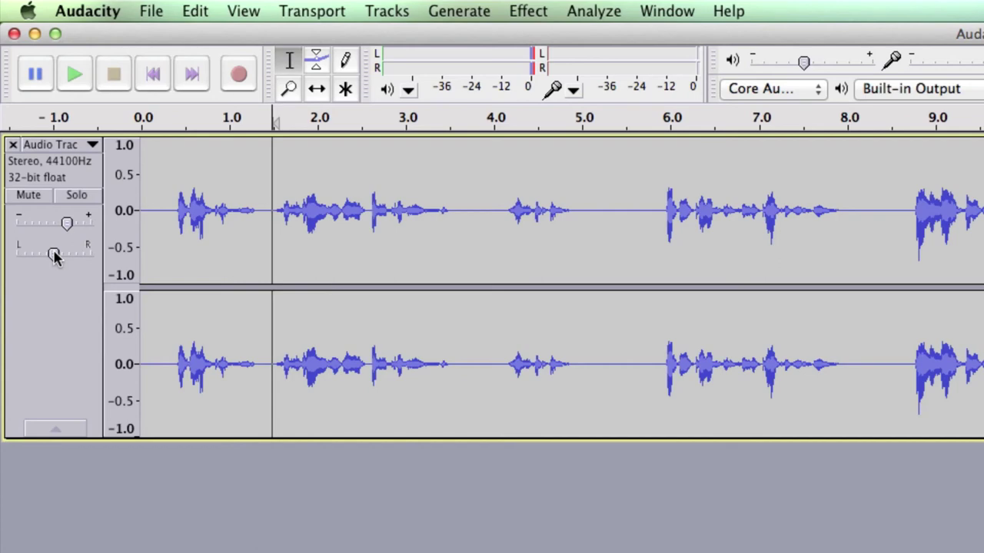
mouse_move(53, 255)
left_mouse_down()
mouse_move(15, 253)
mouse_move(102, 247)
mouse_move(53, 254)
left_mouse_up()
Import the "Happy I D...unt.mp3" music file from the Desktop as a new audio track
left_click(145, 16)
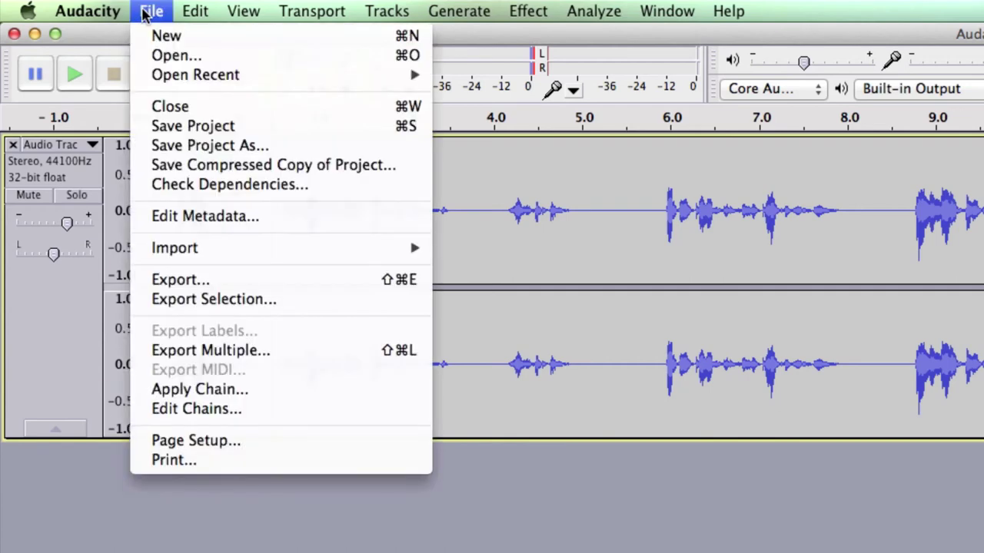
mouse_move(259, 254)
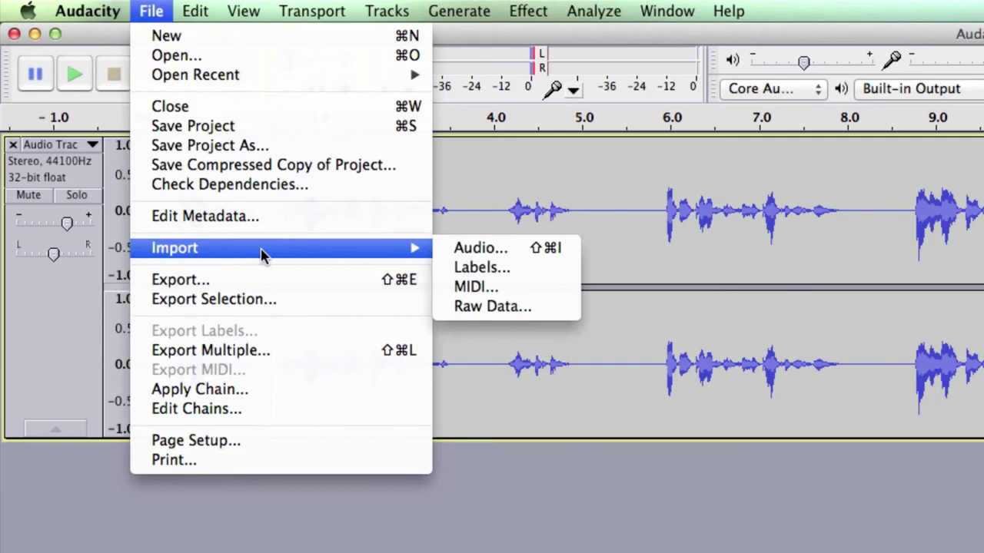
left_click(446, 248)
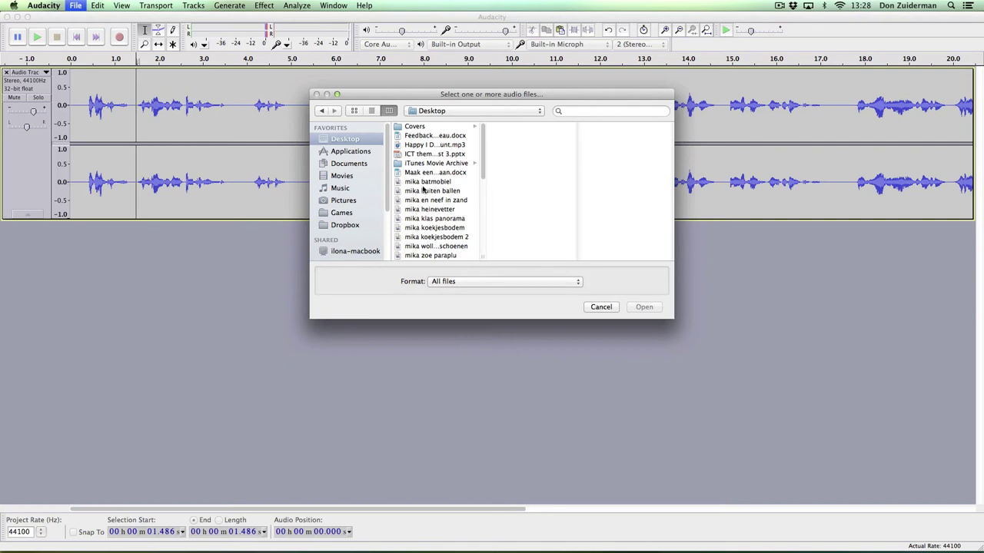
left_click(417, 145)
left_click(635, 307)
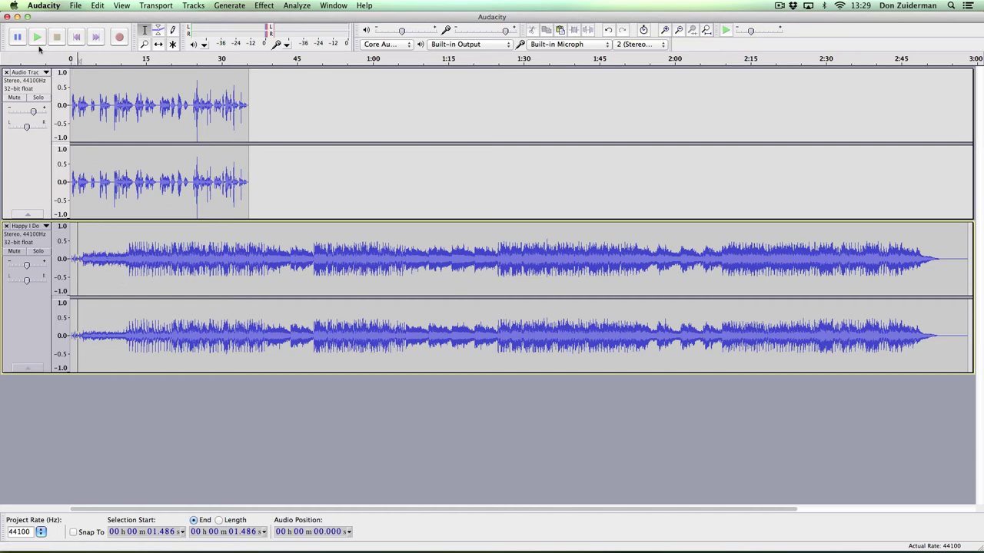
Play the voice and music tracks together from the beginning to check the mix
left_click(77, 37)
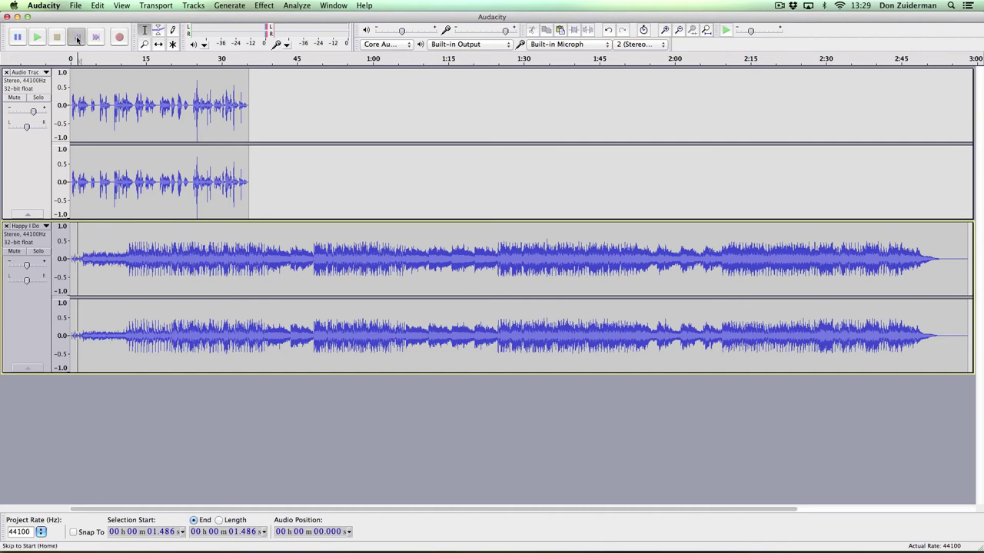
left_click(36, 40)
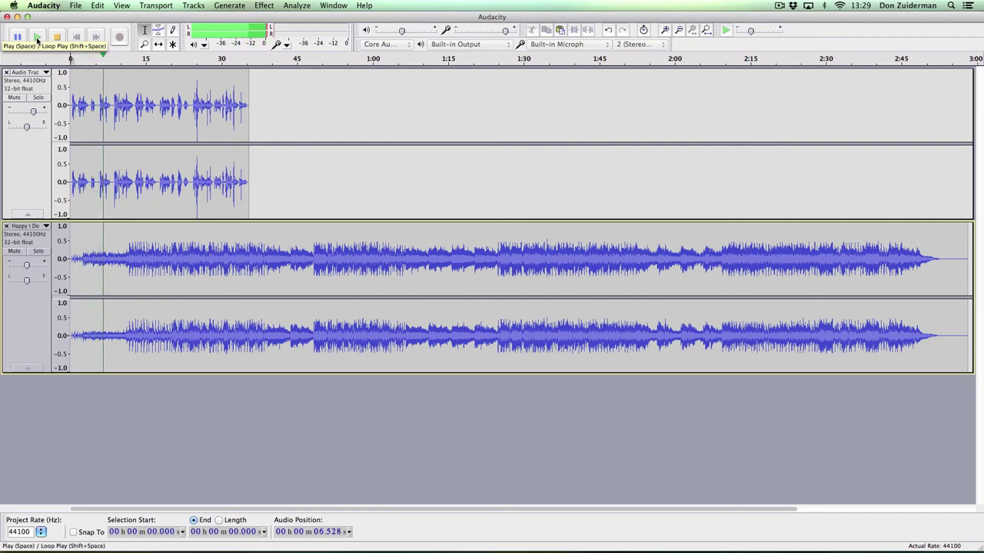
left_click(37, 37)
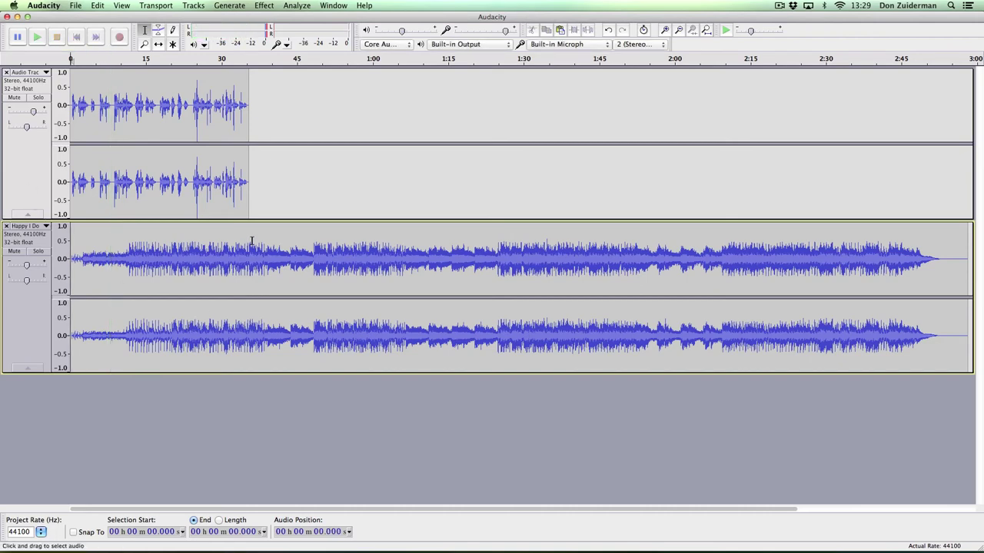
Cut the music track from 35.492 seconds through its end so it matches the voice track's length
left_click_drag(248, 238, 558, 265)
left_click_drag(705, 269, 974, 265)
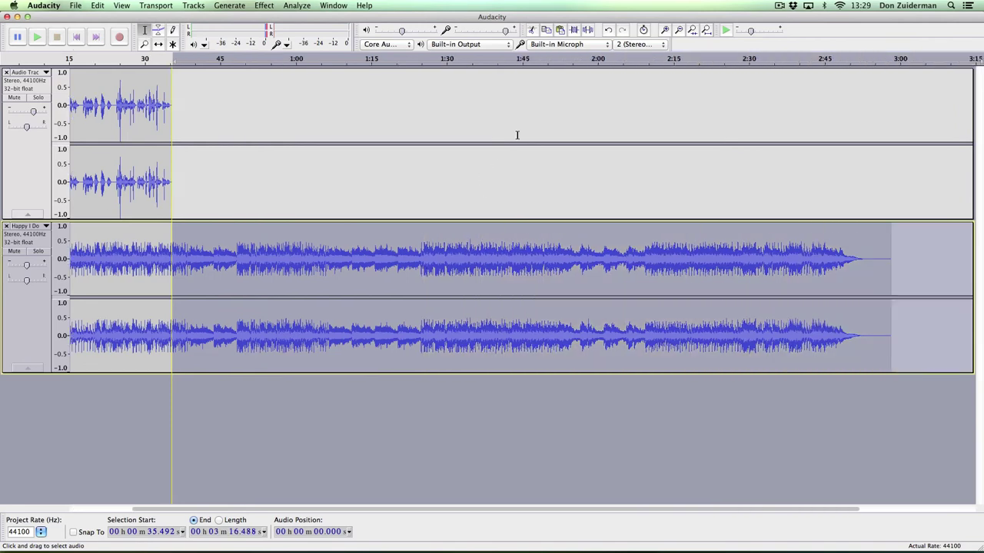
left_click(531, 30)
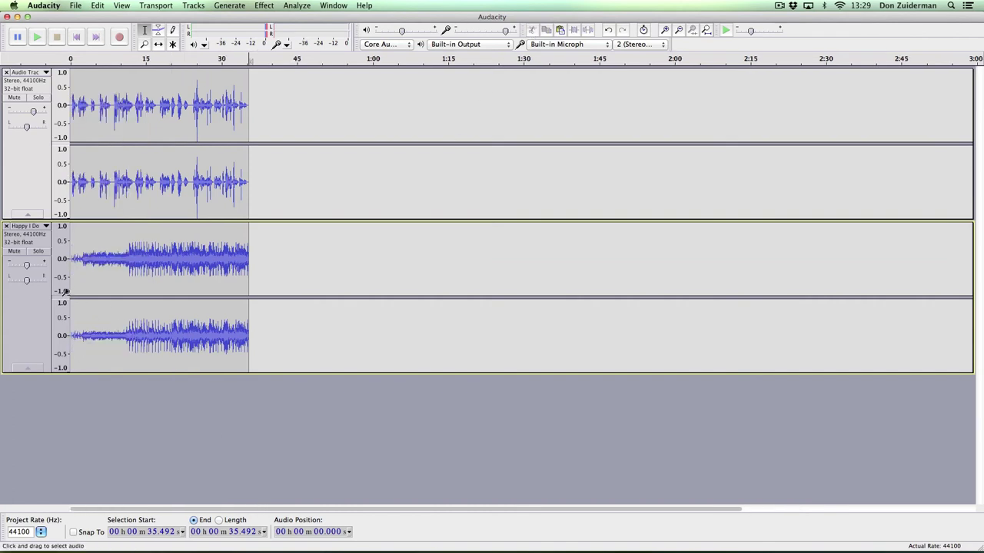
Lower the music track's gain and play the mix from the beginning to check the balance
left_click_drag(26, 266, 10, 268)
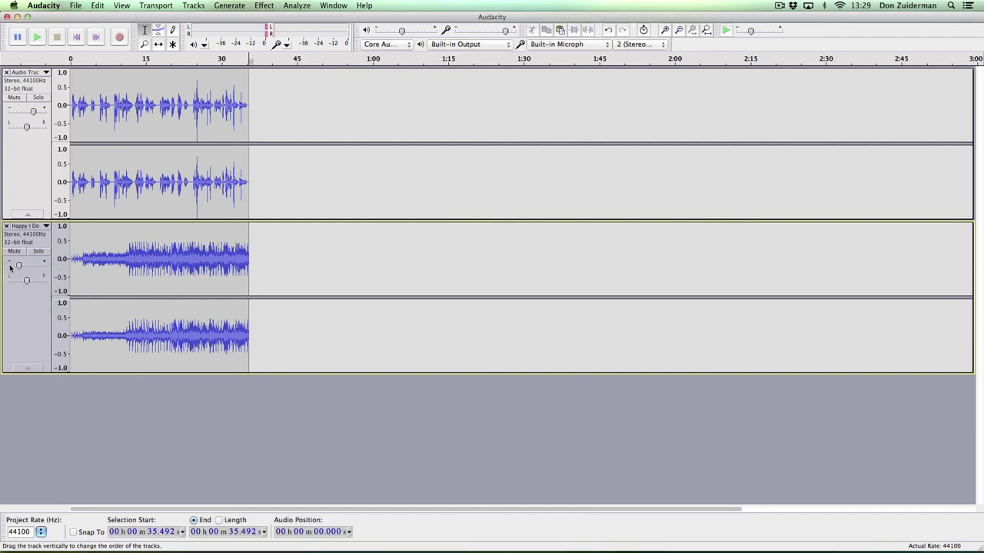
left_click(78, 38)
left_click(36, 38)
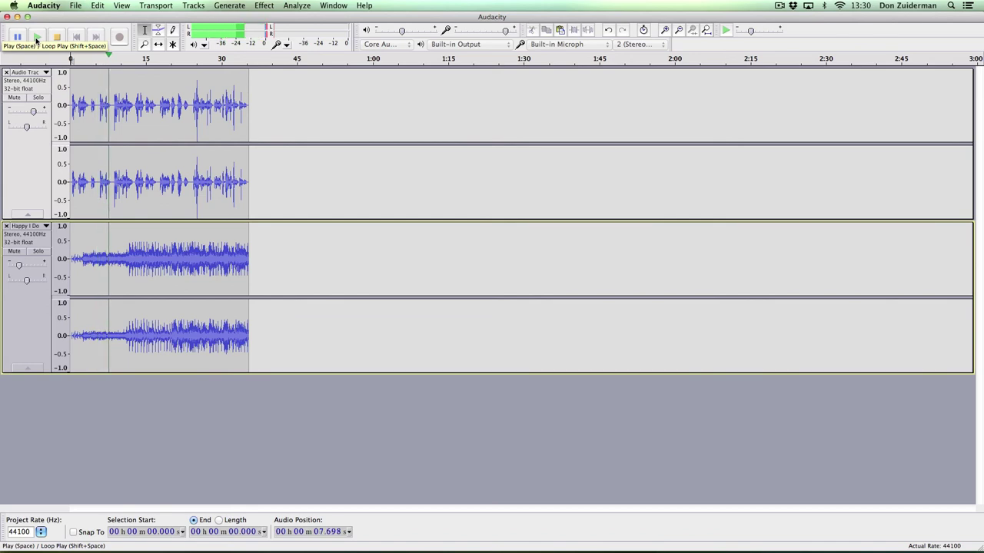
key("space")
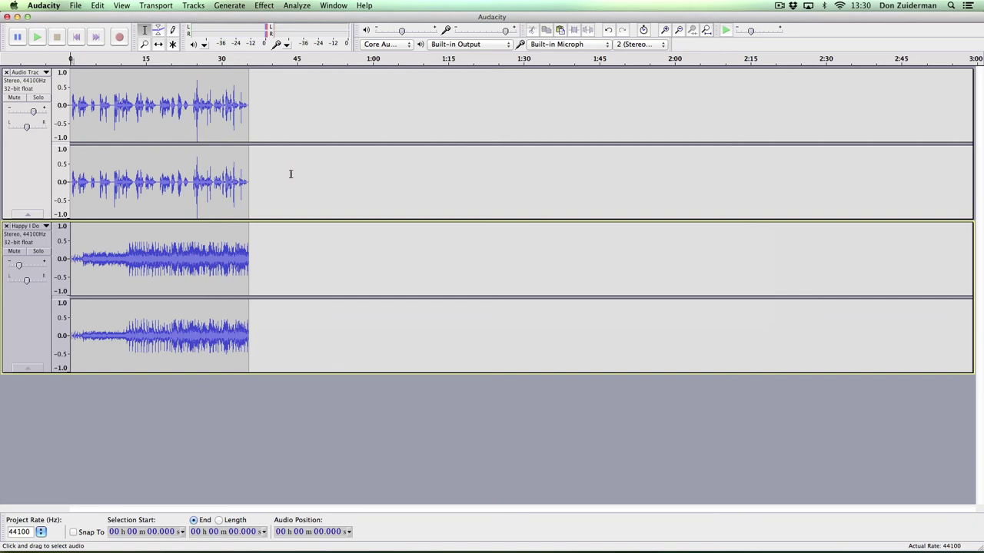
Export the mix to the Desktop as an MP3 file named "Pippi Langkous", accepting the stereo mixdown and keeping the metadata as filled in
left_click(76, 6)
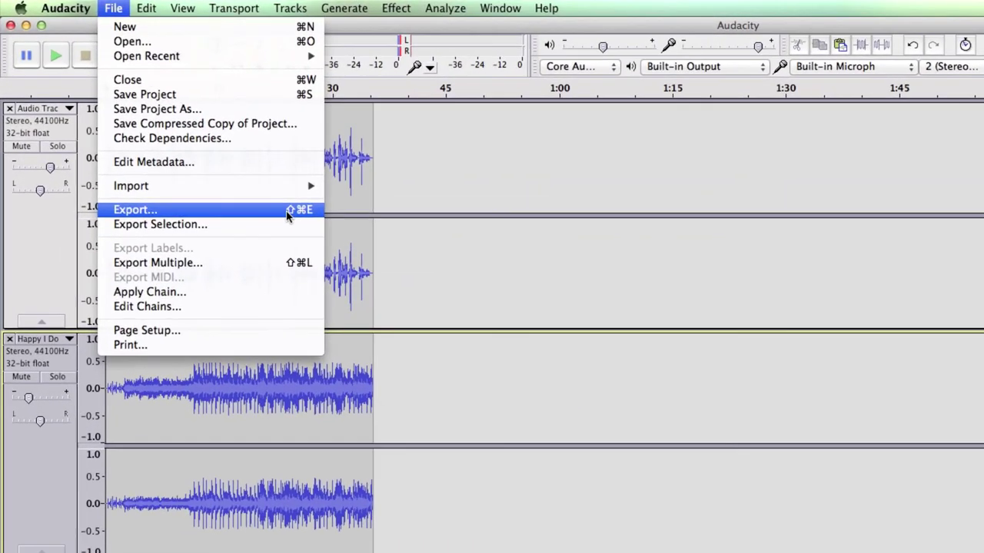
left_click(287, 212)
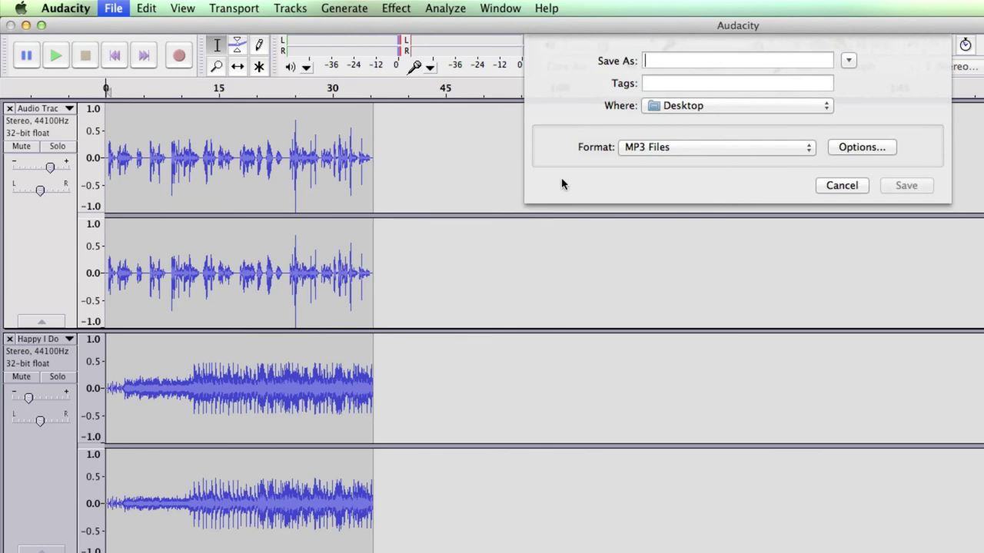
left_click(772, 150)
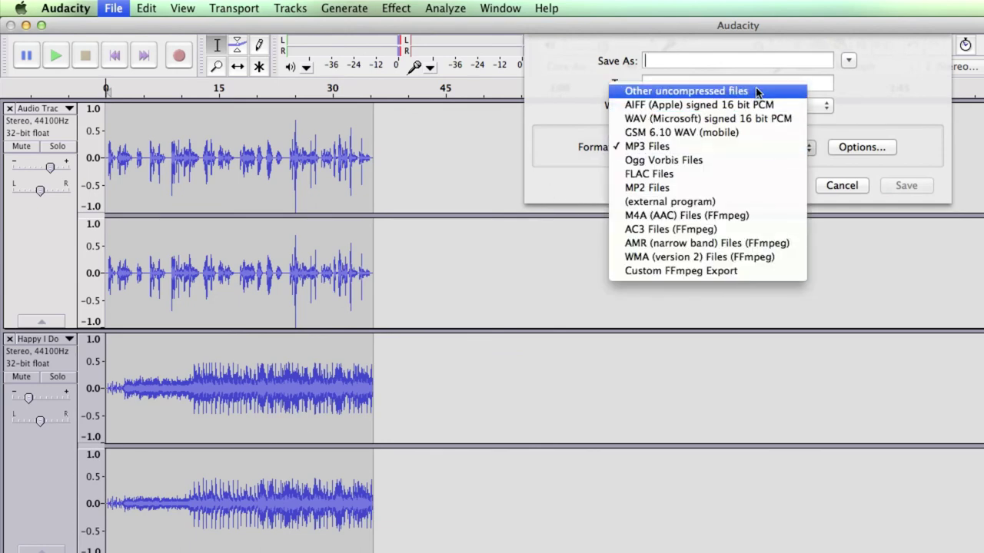
left_click(727, 149)
type("Pippi Langkous")
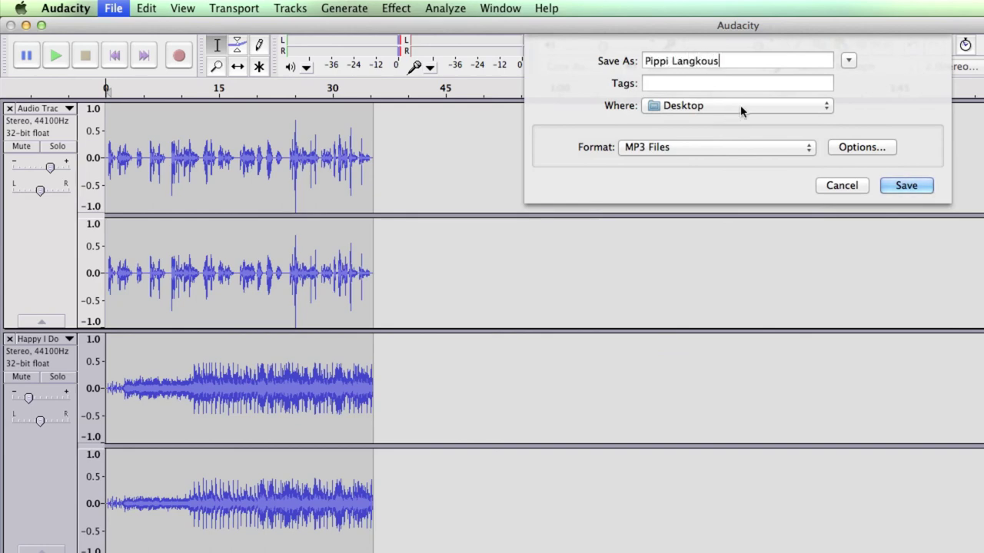
left_click(904, 187)
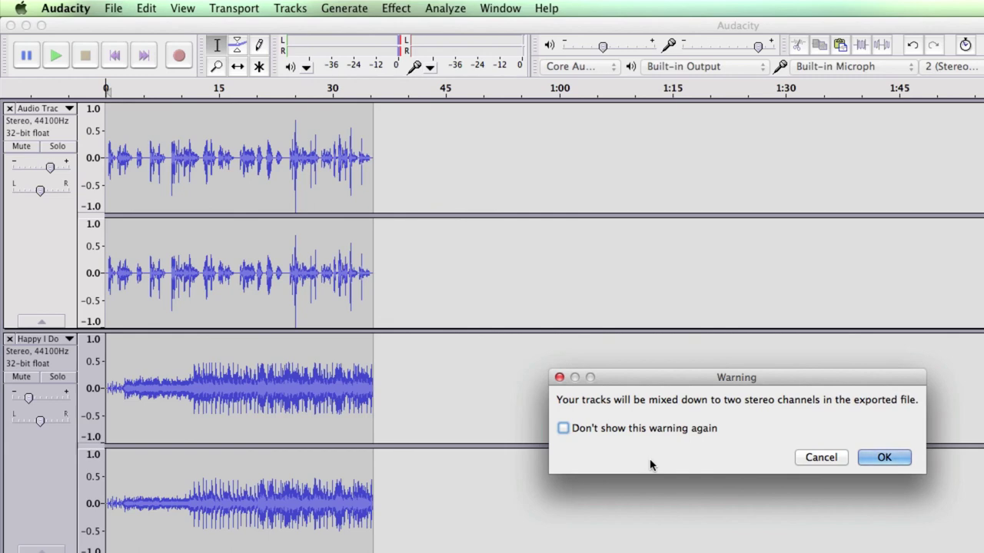
left_click(898, 461)
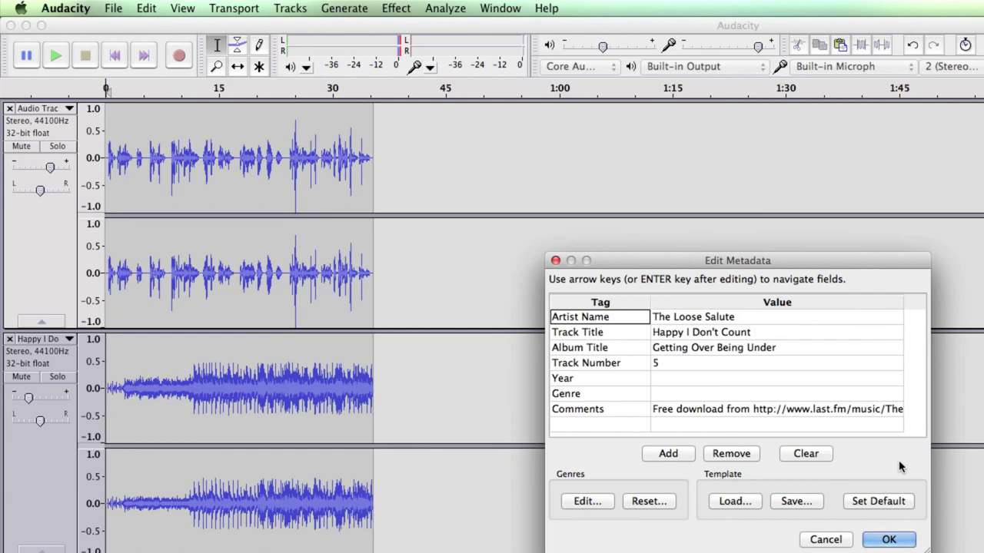
left_click(889, 541)
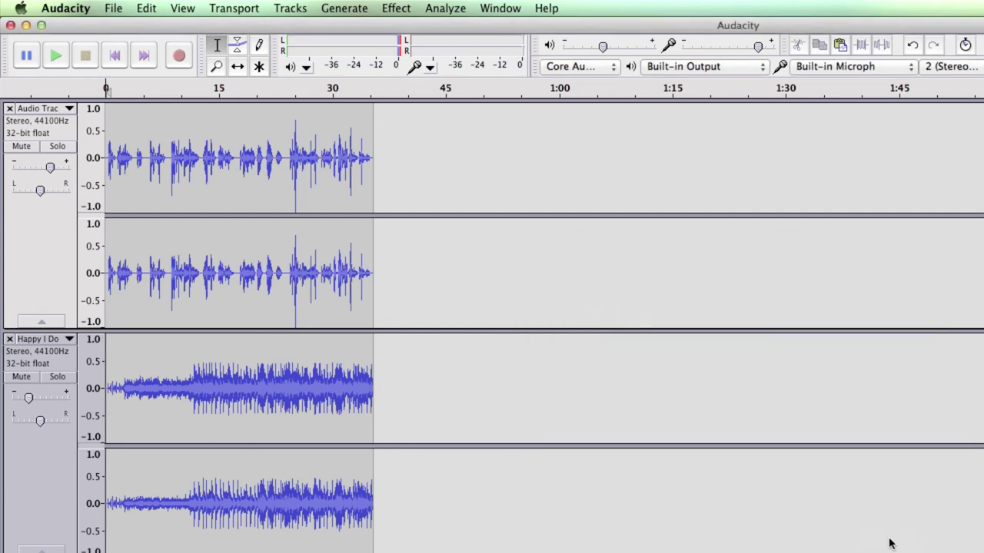